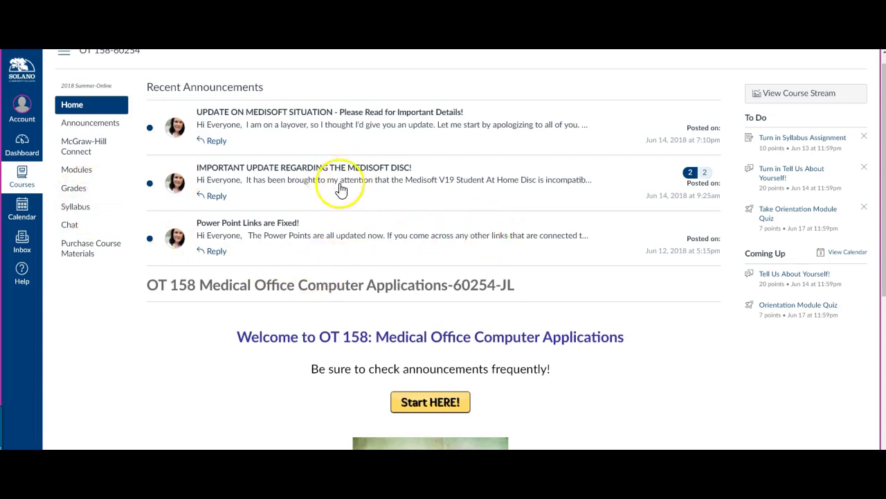
# - Open the course's McGraw-Hill Connect area from the Canvas course navigation
pyautogui.scroll(1, 339, 189)
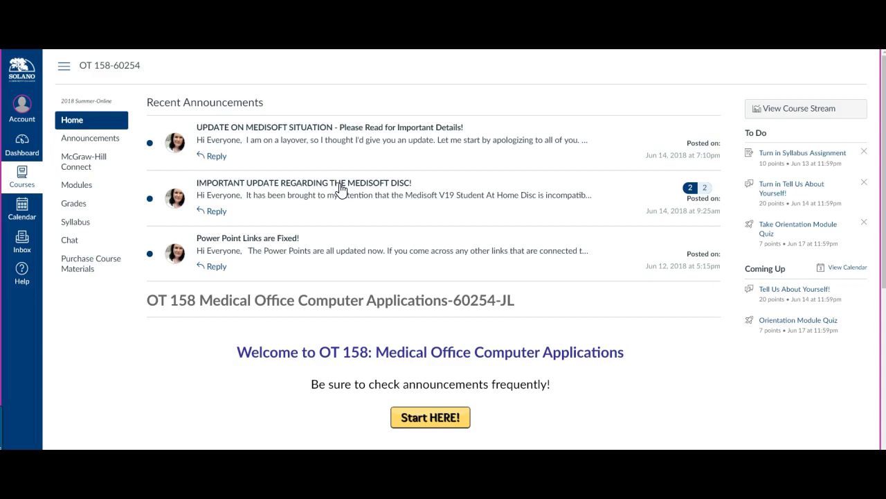
pyautogui.scroll(-1, 340, 188)
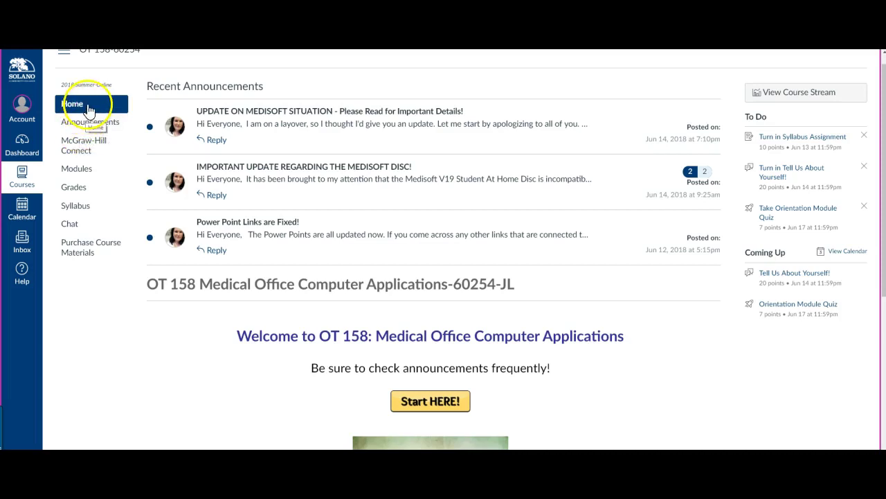
pyautogui.scroll(-2, 443, 208)
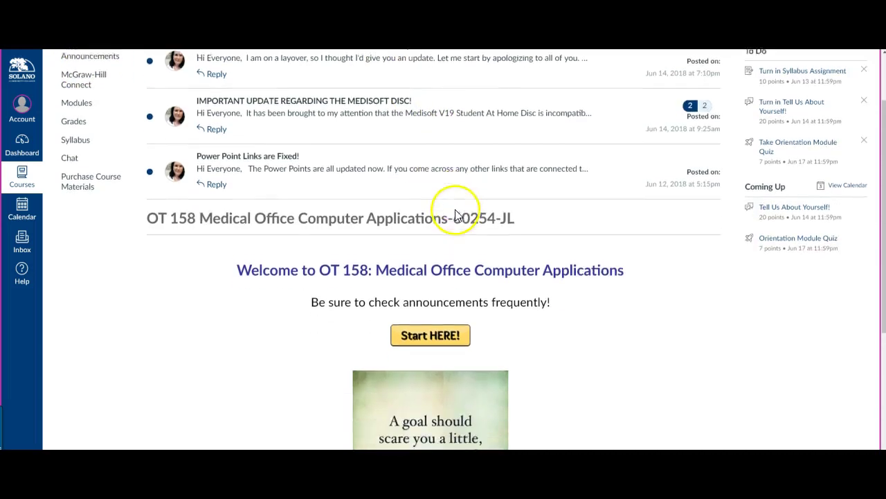
pyautogui.scroll(-3, 457, 213)
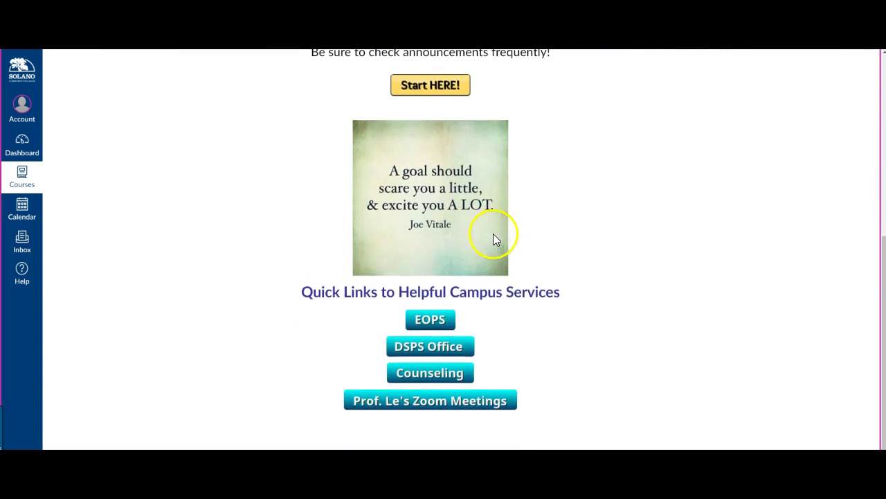
pyautogui.scroll(5, 499, 238)
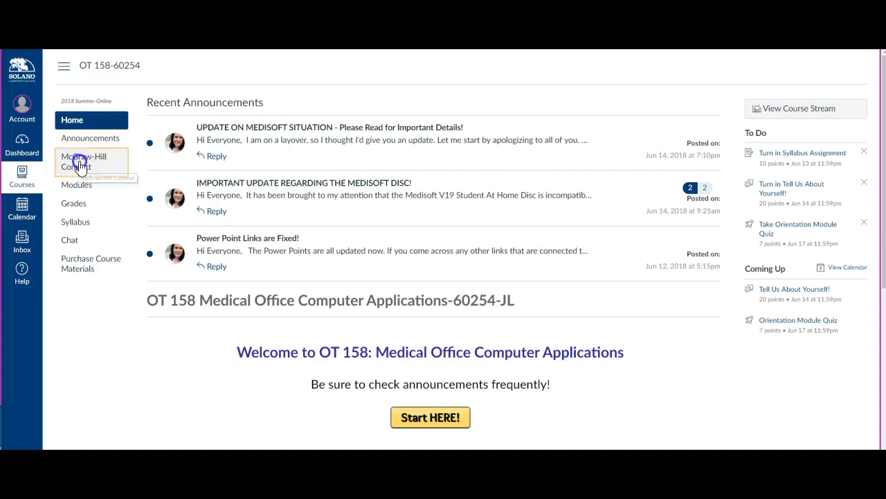
pyautogui.click(80, 165)
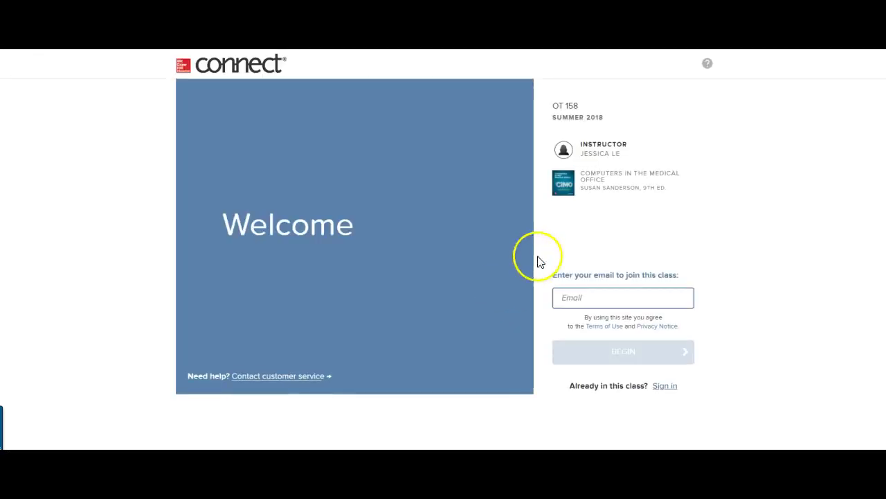
# - Enter your email address to join OT 158 Summer 2018 and begin registration
pyautogui.click(607, 302)
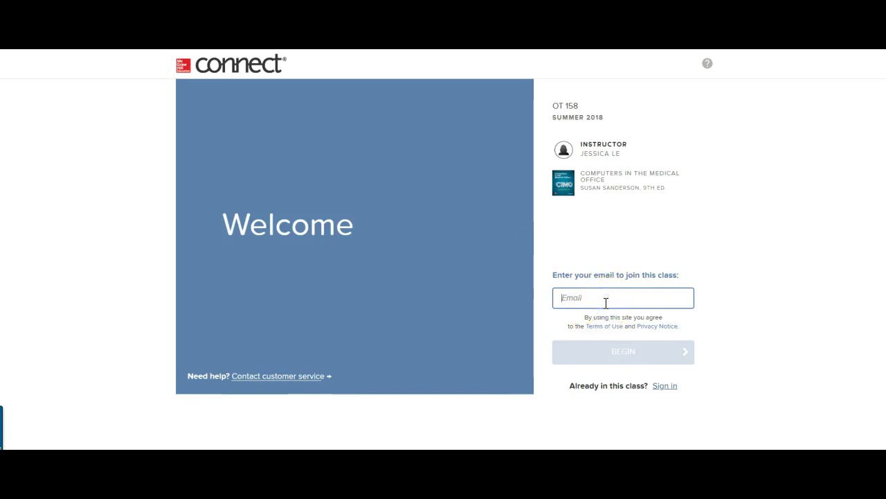
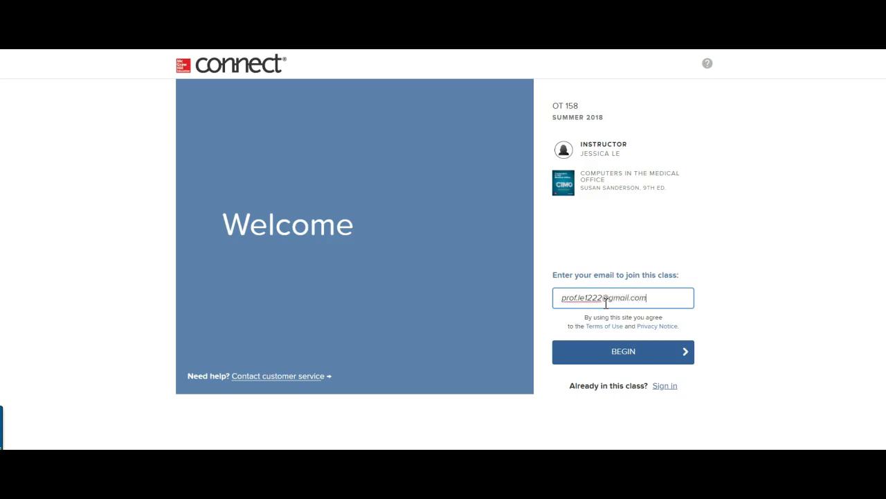
pyautogui.click(622, 353)
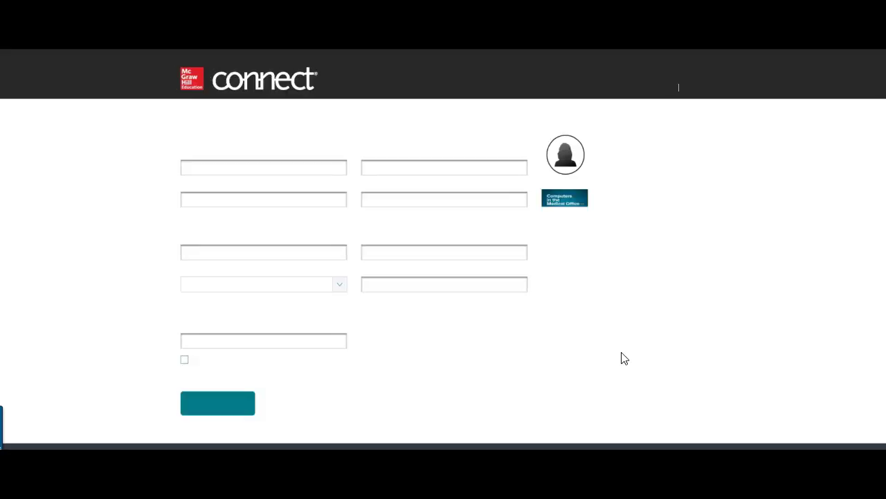
# - Fill in the email confirmation, account password, first name and last name
pyautogui.click(414, 167)
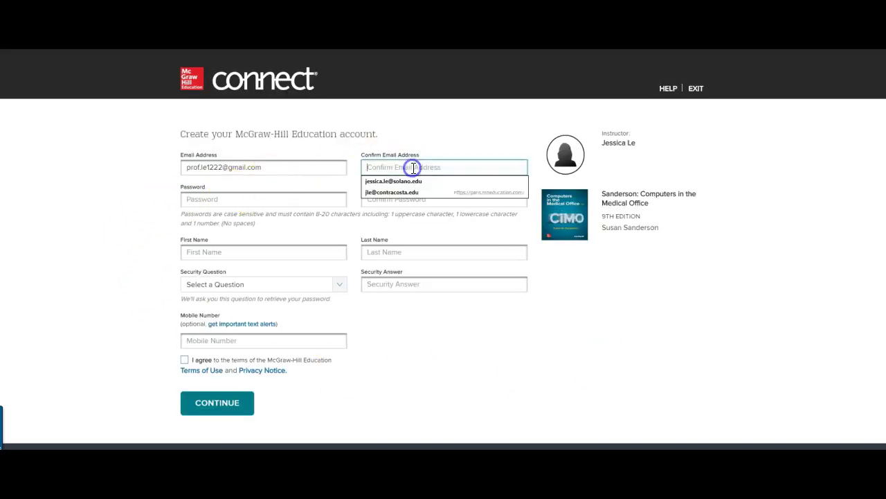
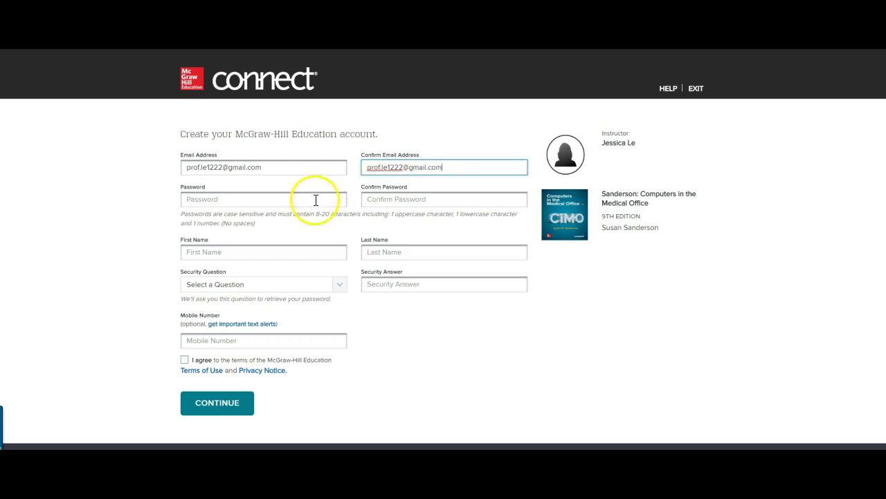
pyautogui.click(243, 199)
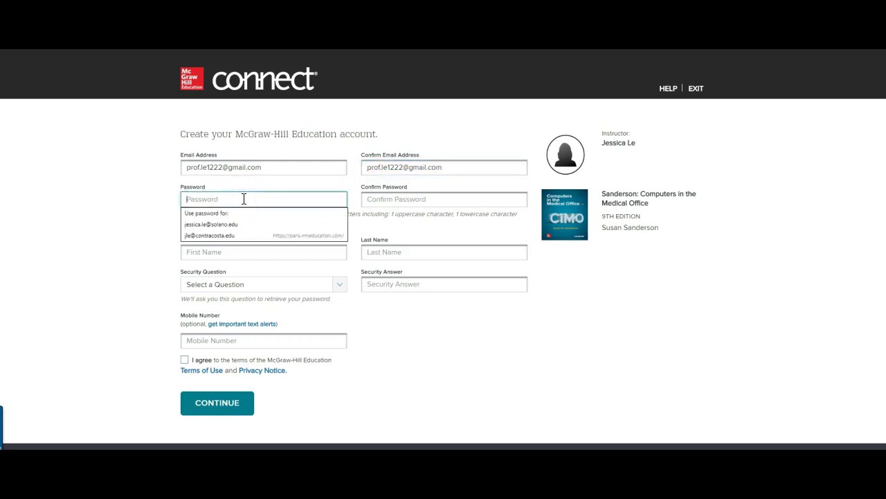
pyautogui.write('•')
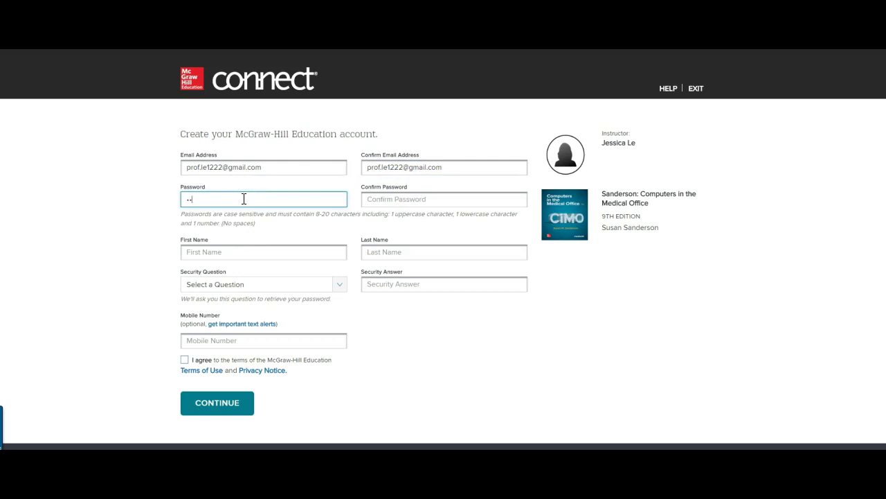
pyautogui.write('••••••••')
pyautogui.press('Tab')
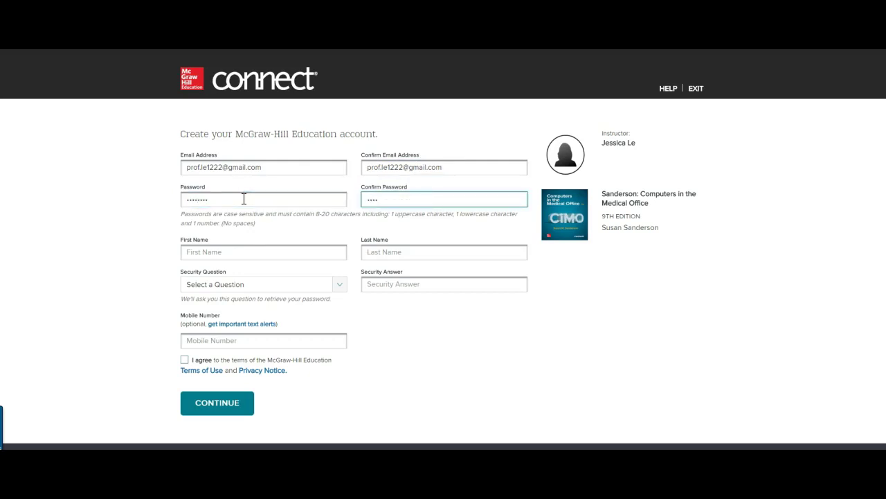
pyautogui.click(223, 251)
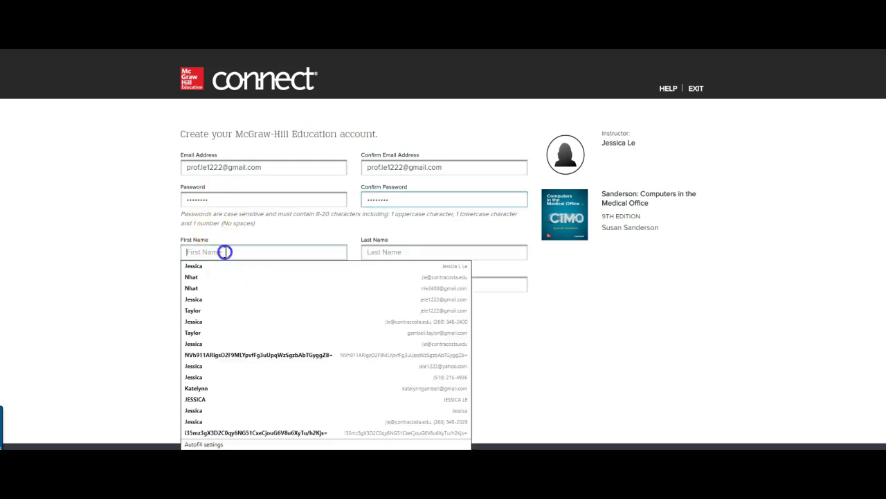
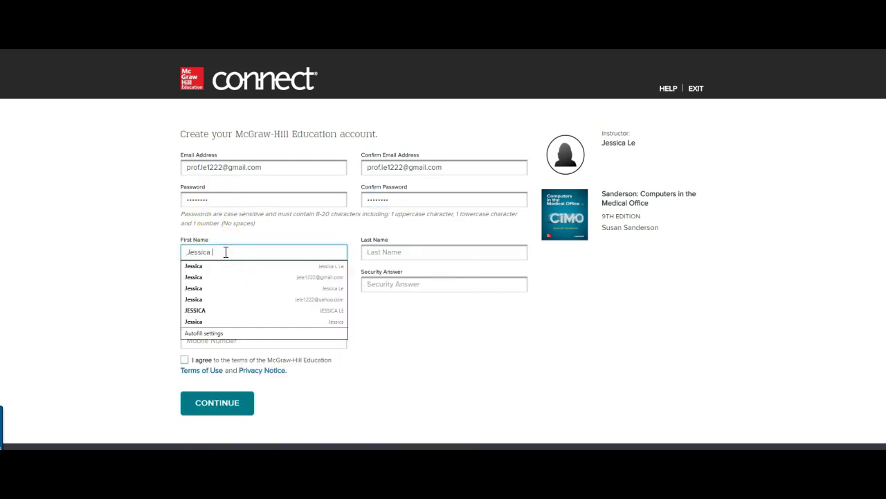
pyautogui.press('Tab')
pyautogui.press('Tab')
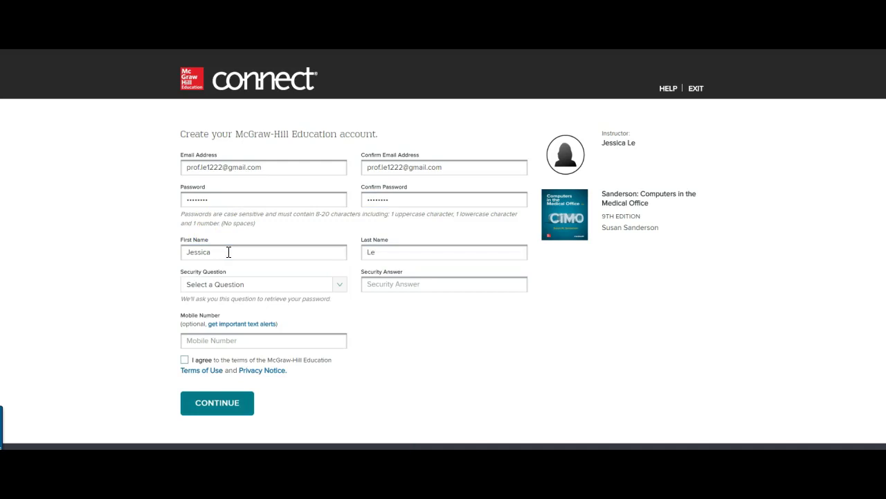
# - Choose the town-of-birth security question, enter its answer, and skip the mobile number
pyautogui.click(340, 284)
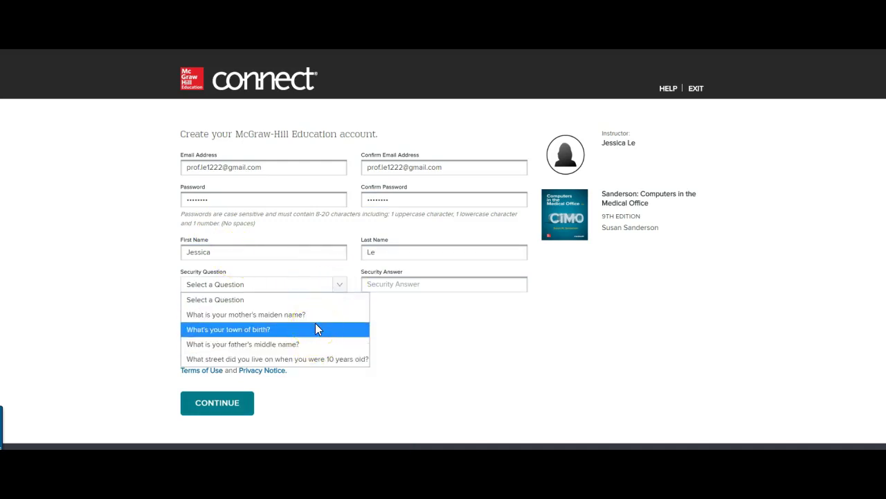
pyautogui.click(305, 354)
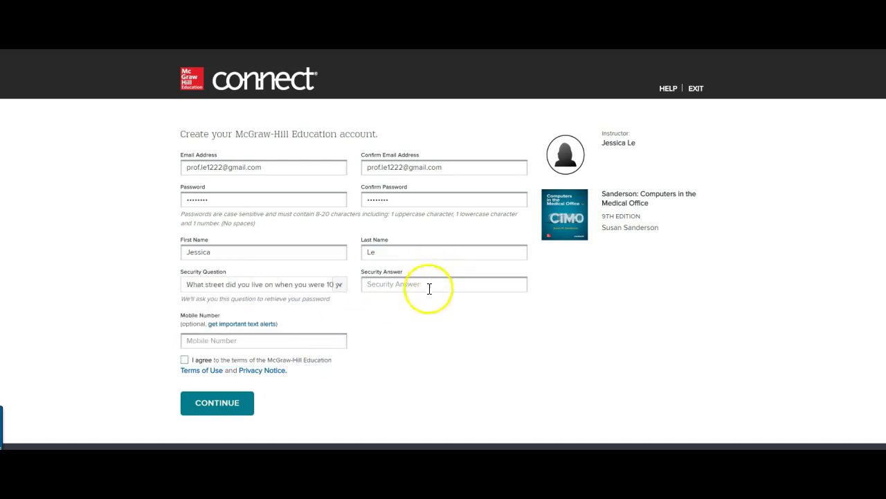
pyautogui.click(341, 284)
pyautogui.click(313, 330)
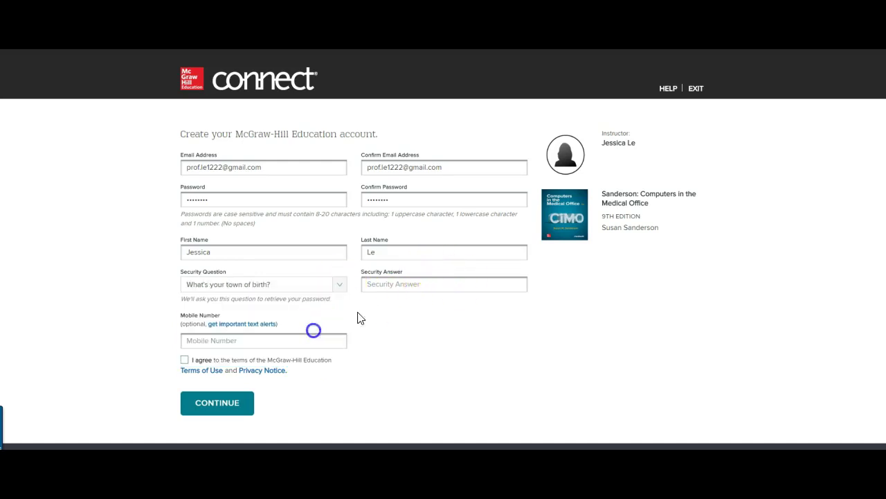
pyautogui.click(441, 282)
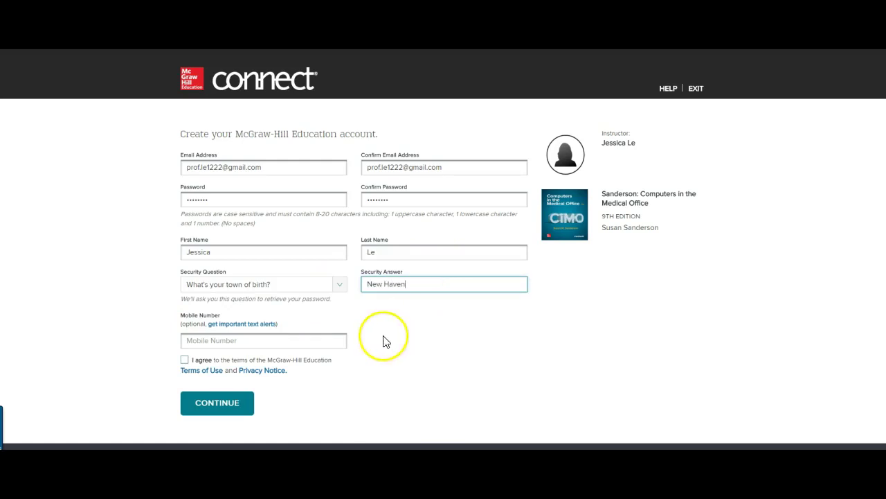
pyautogui.click(315, 341)
pyautogui.click(337, 323)
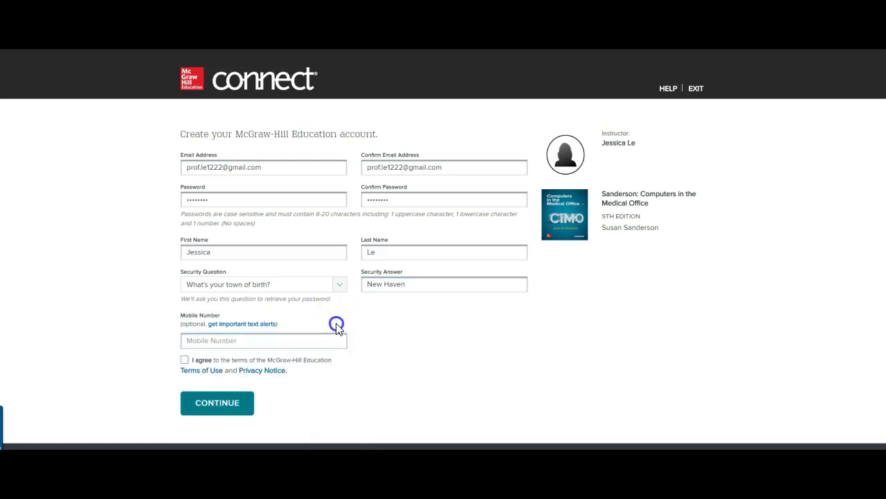
# - Accept the terms of use and privacy notice and submit the registration
pyautogui.click(182, 361)
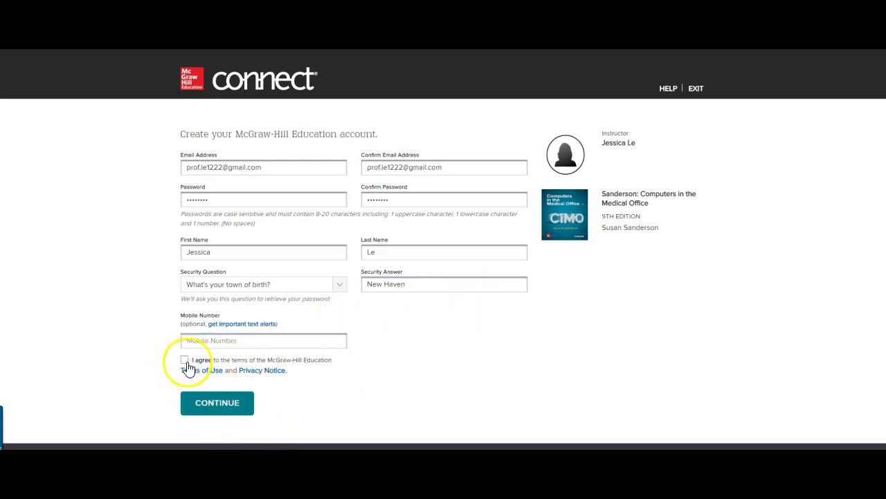
pyautogui.click(186, 362)
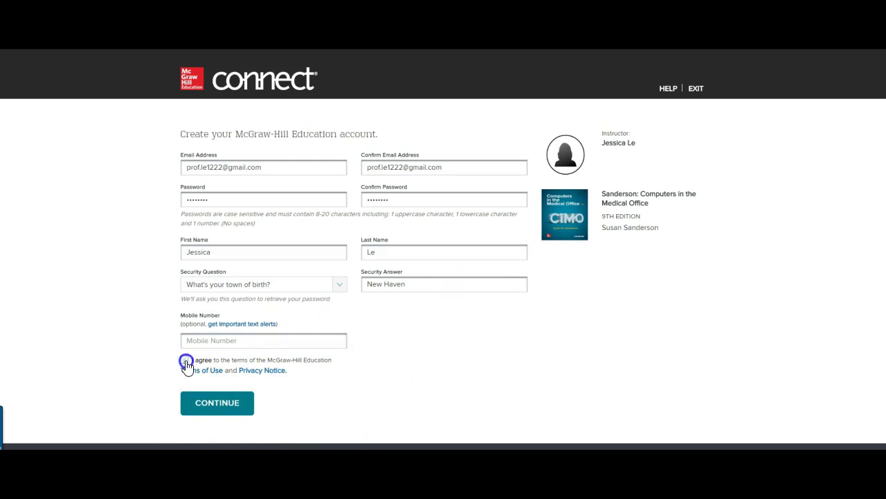
pyautogui.click(234, 415)
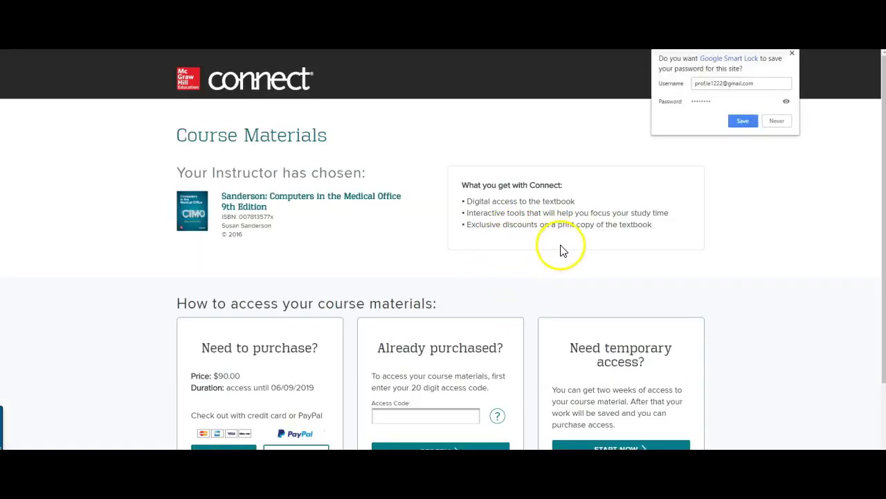
# - Save the new account password in the Google Smart Lock prompt
pyautogui.click(752, 124)
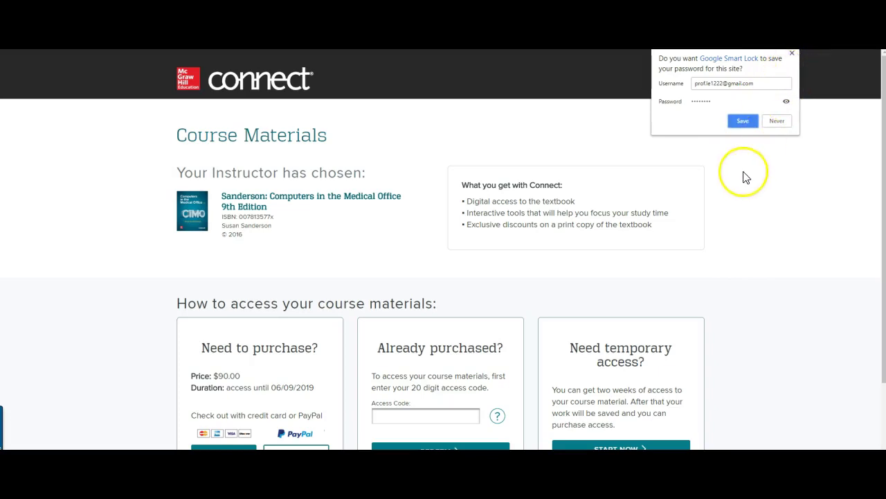
pyautogui.click(755, 122)
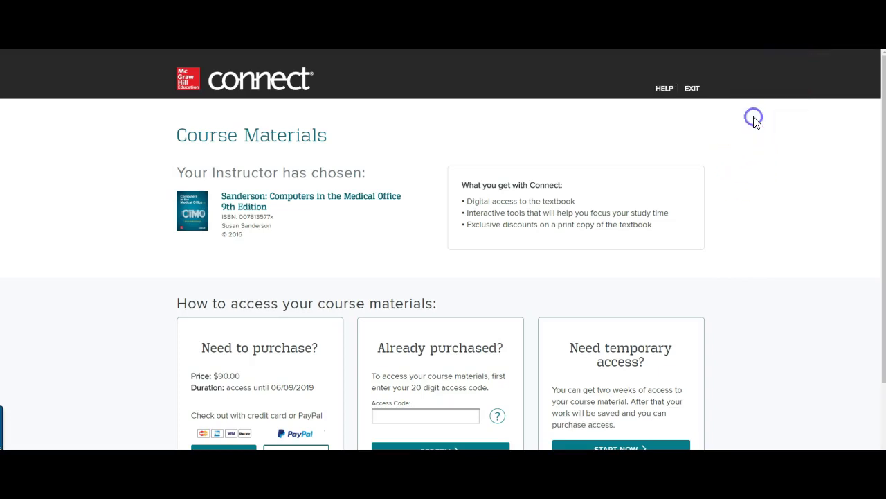
pyautogui.scroll(-2, 739, 222)
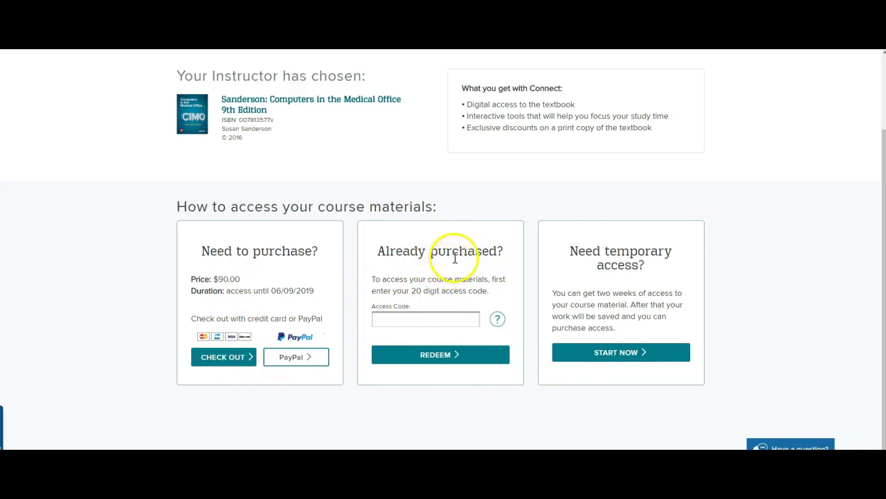
pyautogui.scroll(-1, 740, 343)
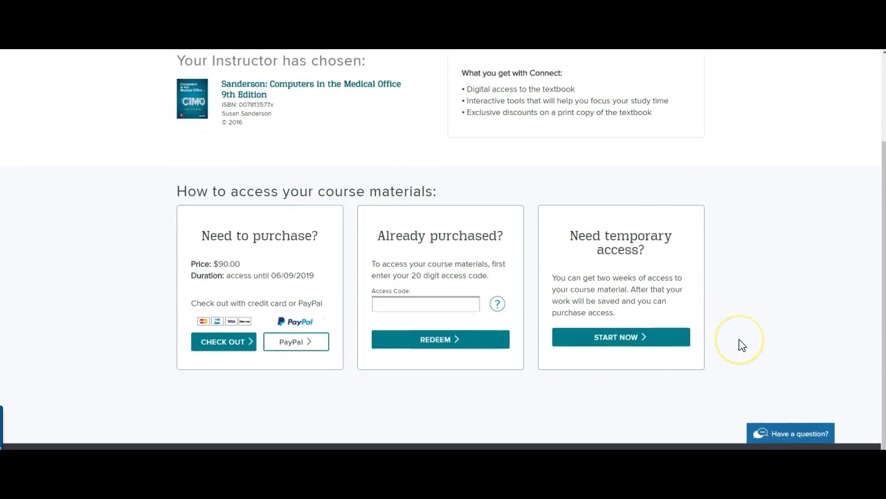
pyautogui.scroll(1, 741, 344)
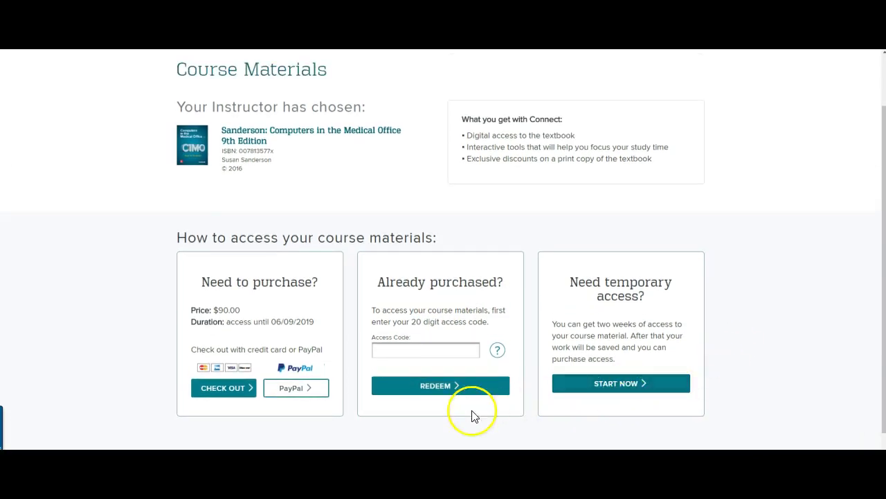
# - Start and confirm two weeks of temporary access to Computers in the Medical Office
pyautogui.click(605, 383)
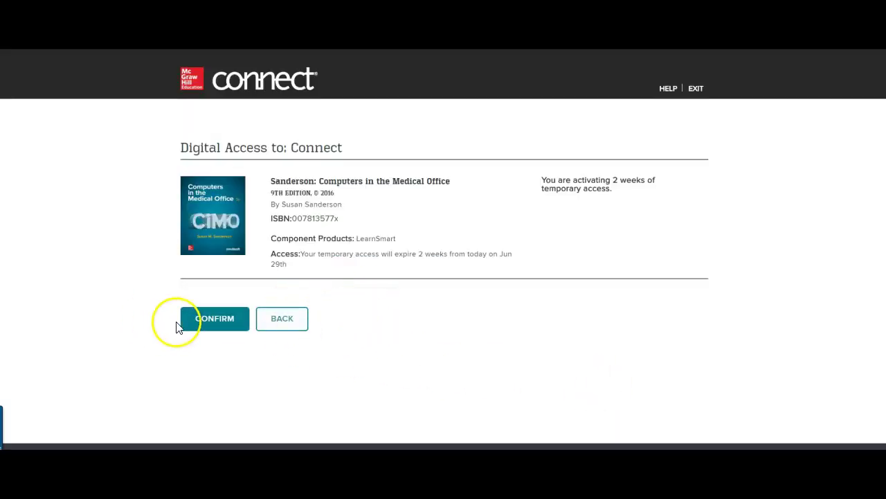
pyautogui.click(213, 325)
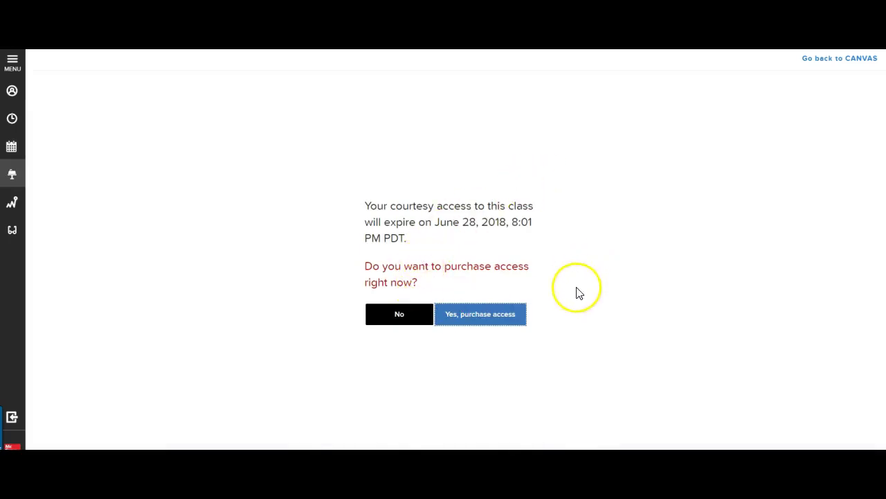
# - Decline buying access now to reach the OT 158 chapter assignment folders
pyautogui.click(396, 316)
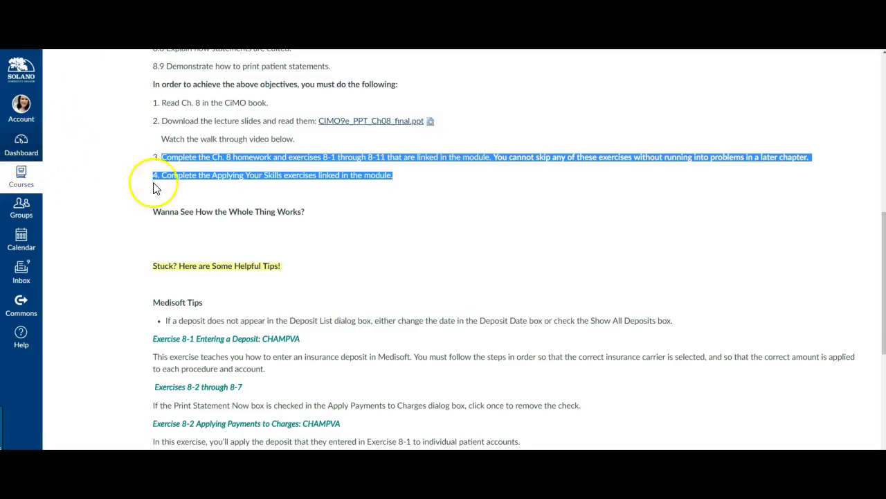
# - Open the Canvas Modules page and scroll through the Week 2 Connect exercises
pyautogui.scroll(2, 120, 185)
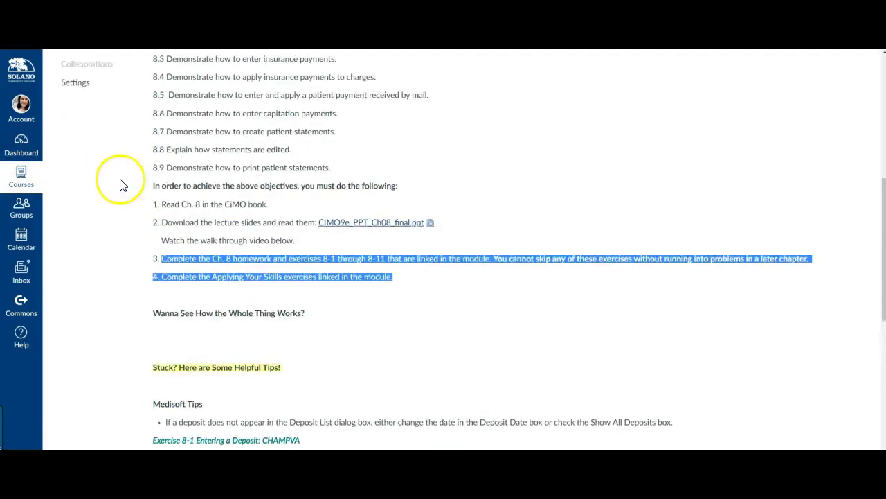
pyautogui.scroll(5, 120, 185)
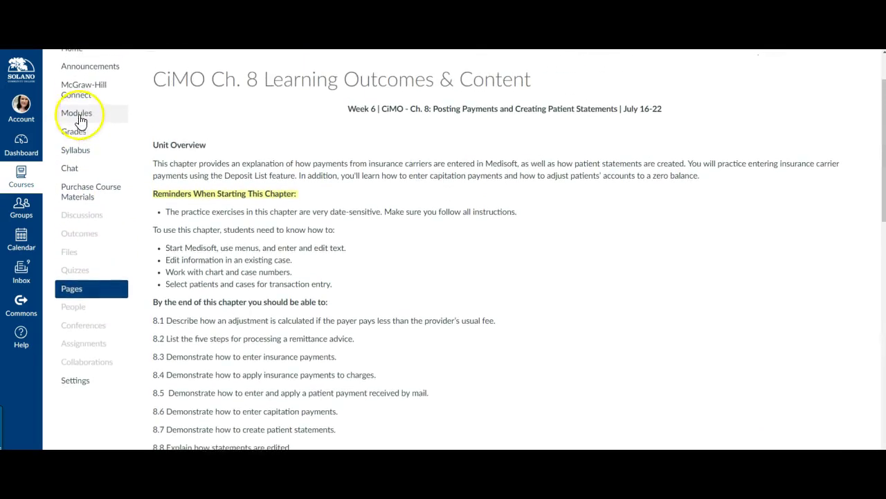
pyautogui.click(79, 118)
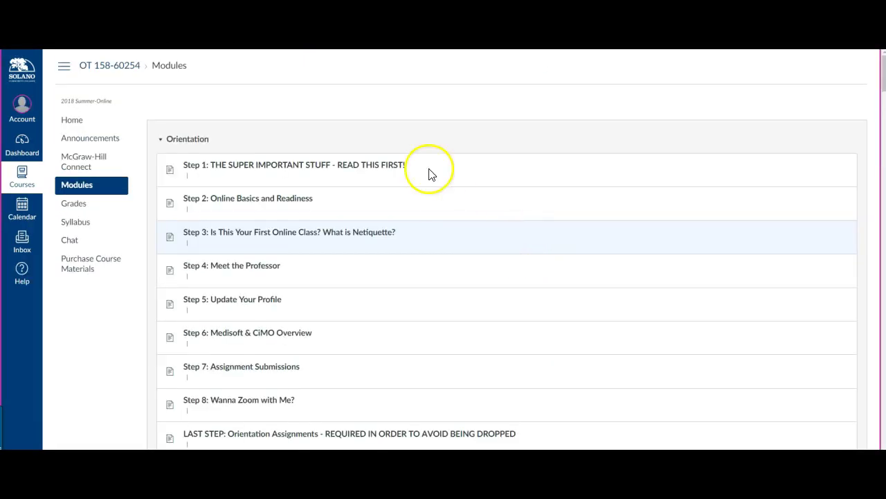
pyautogui.scroll(-3, 444, 215)
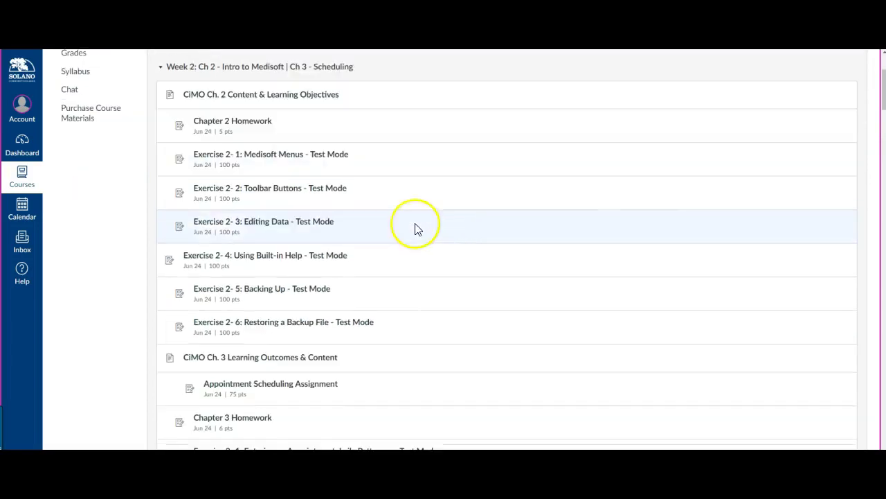
pyautogui.scroll(1, 316, 196)
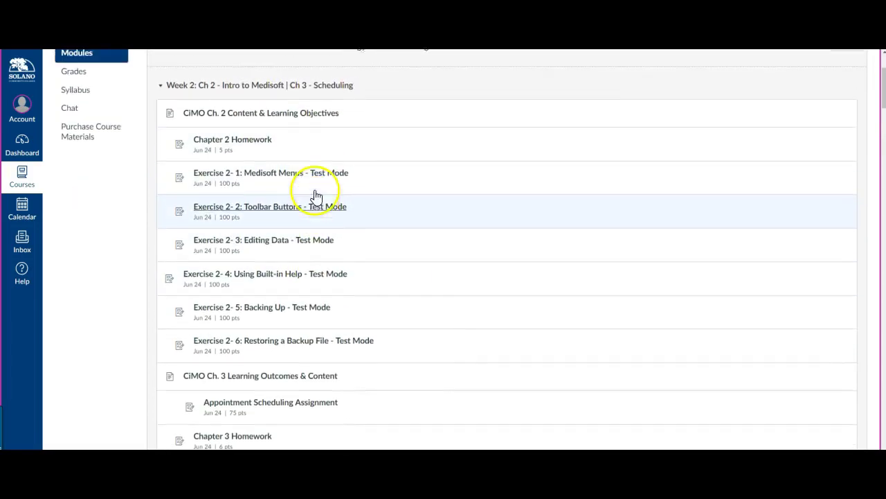
pyautogui.scroll(-2, 319, 206)
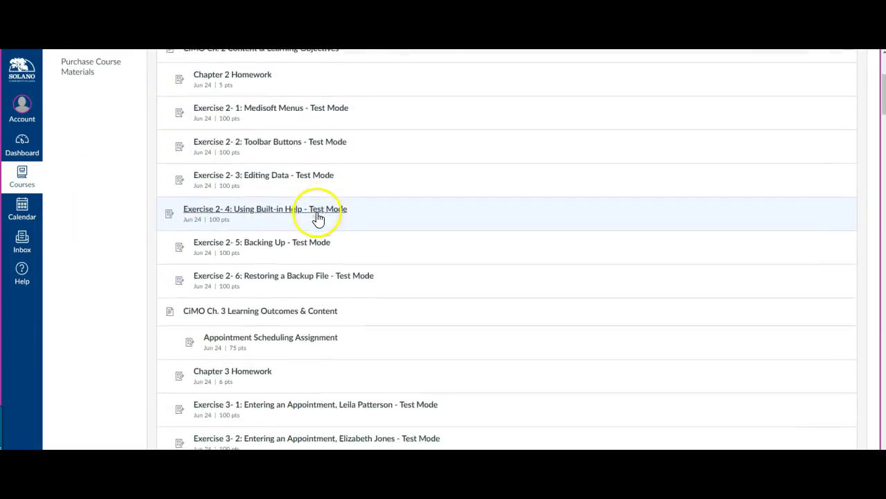
pyautogui.scroll(3, 318, 218)
pyautogui.scroll(-1, 308, 180)
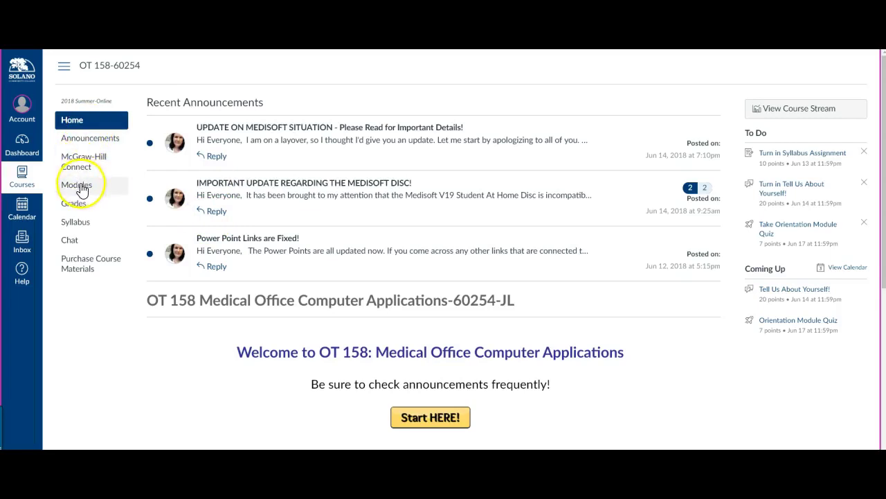
# - Reopen Modules and scroll down to Week 2's Chapter 2 and 3 homework and Test Mode items
pyautogui.click(87, 184)
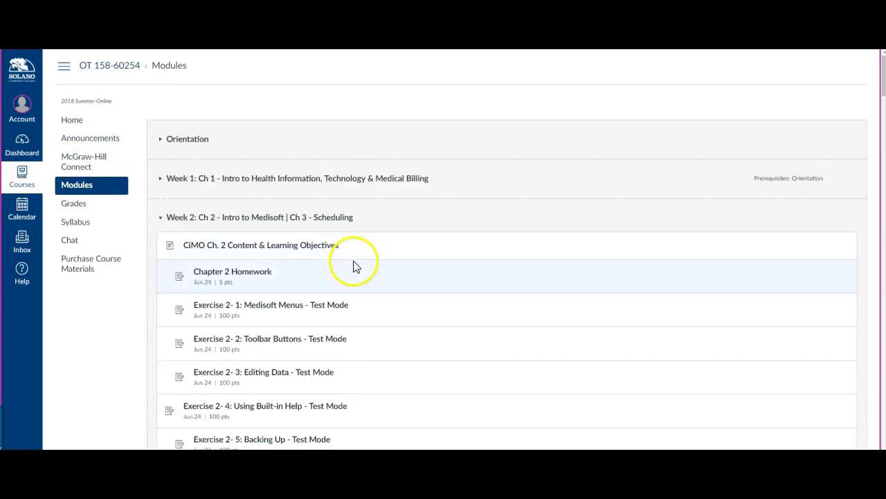
pyautogui.scroll(-3, 356, 263)
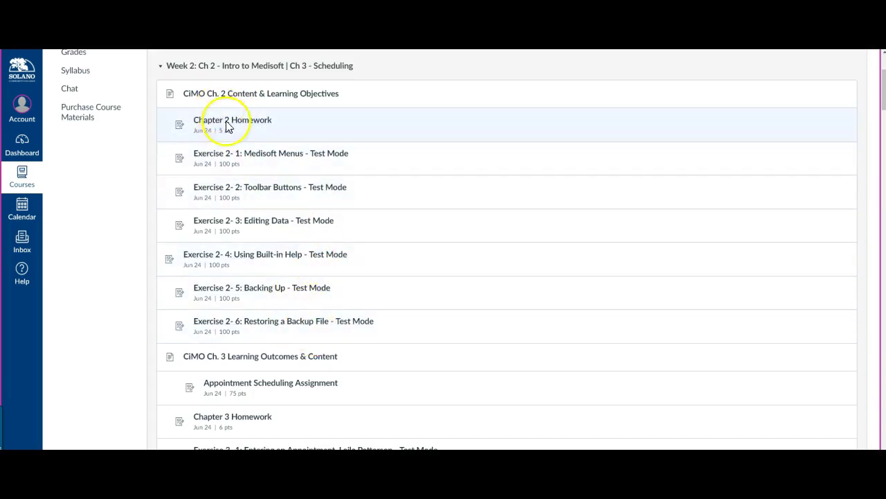
pyautogui.scroll(-3, 317, 311)
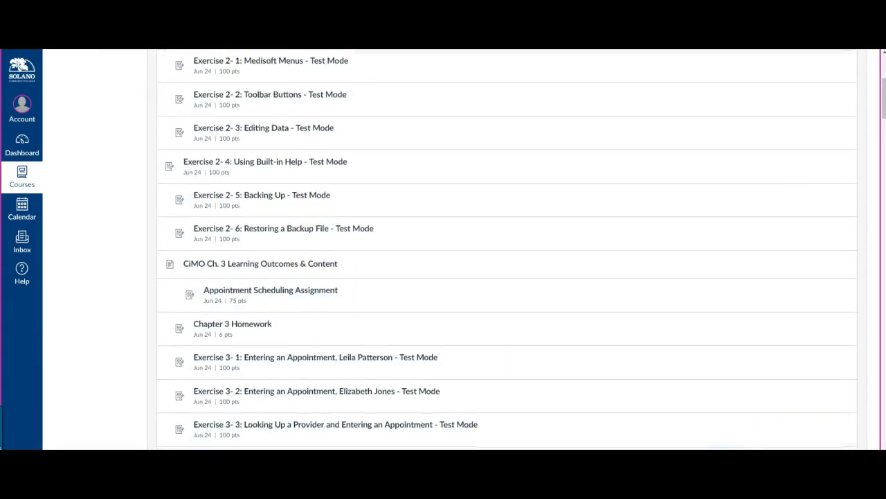